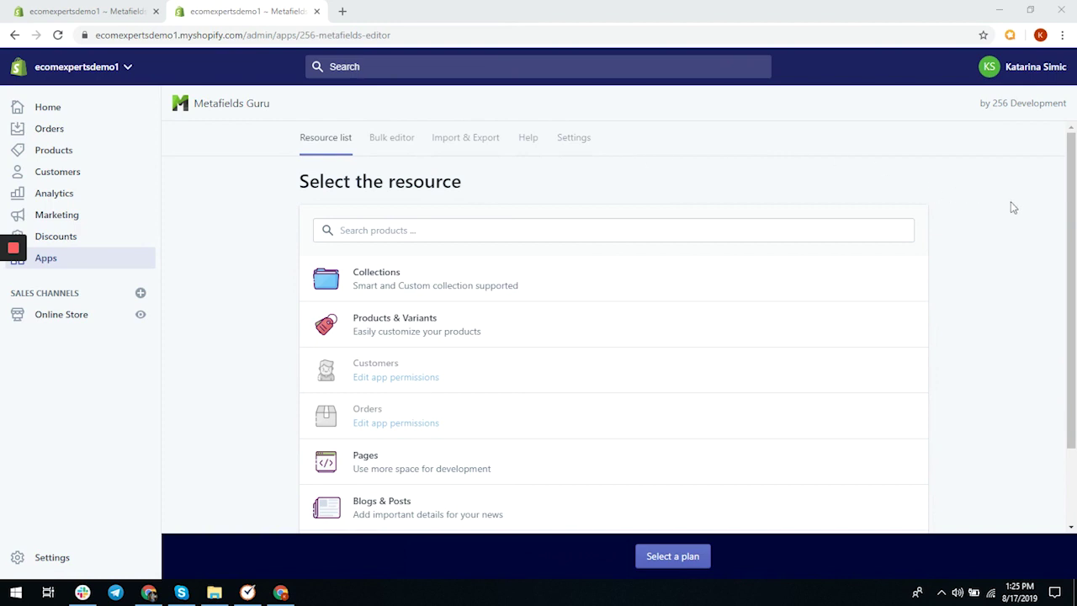
pyautogui.scroll(-2, 1013, 213)
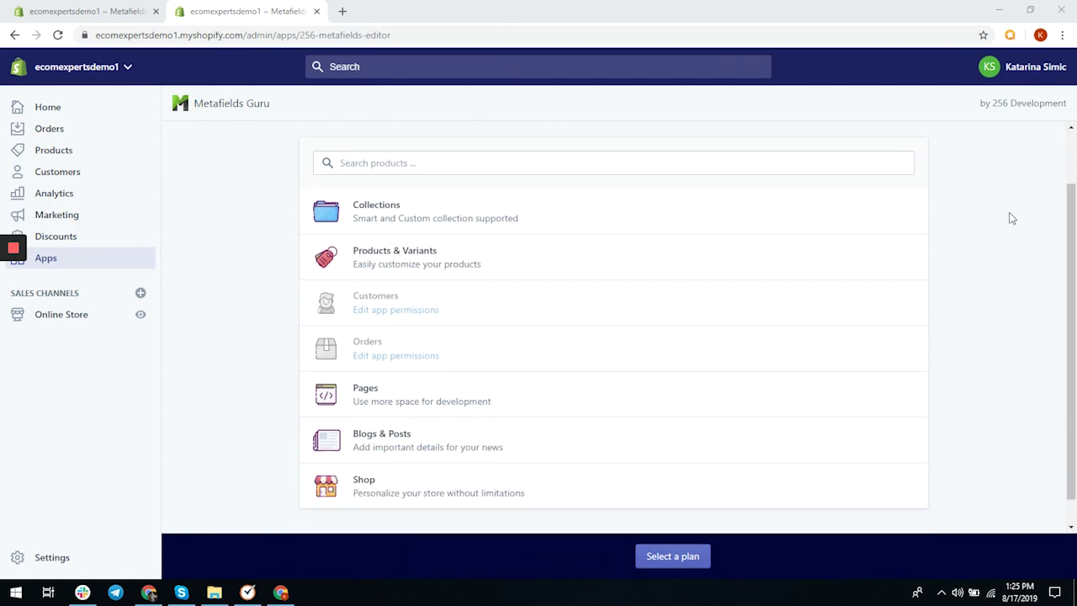
pyautogui.scroll(2, 1013, 221)
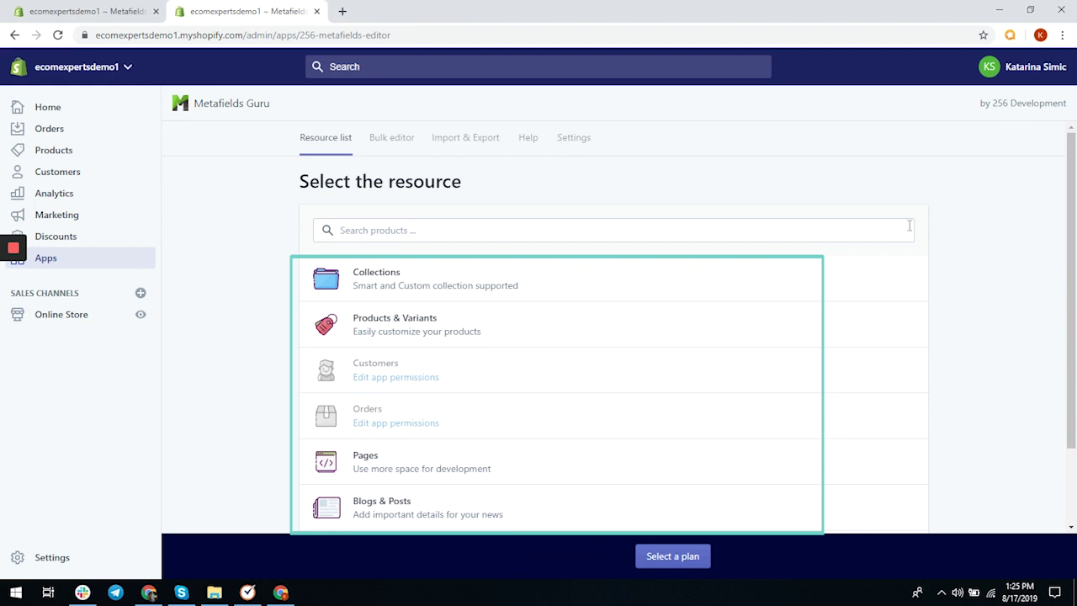
pyautogui.scroll(-1, 991, 334)
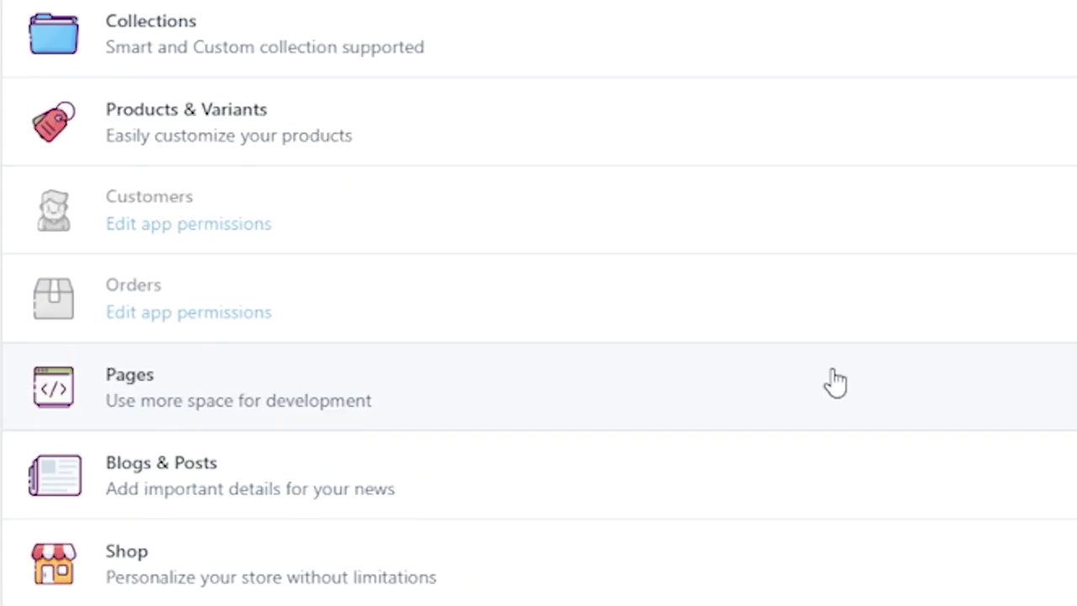
pyautogui.click(835, 383)
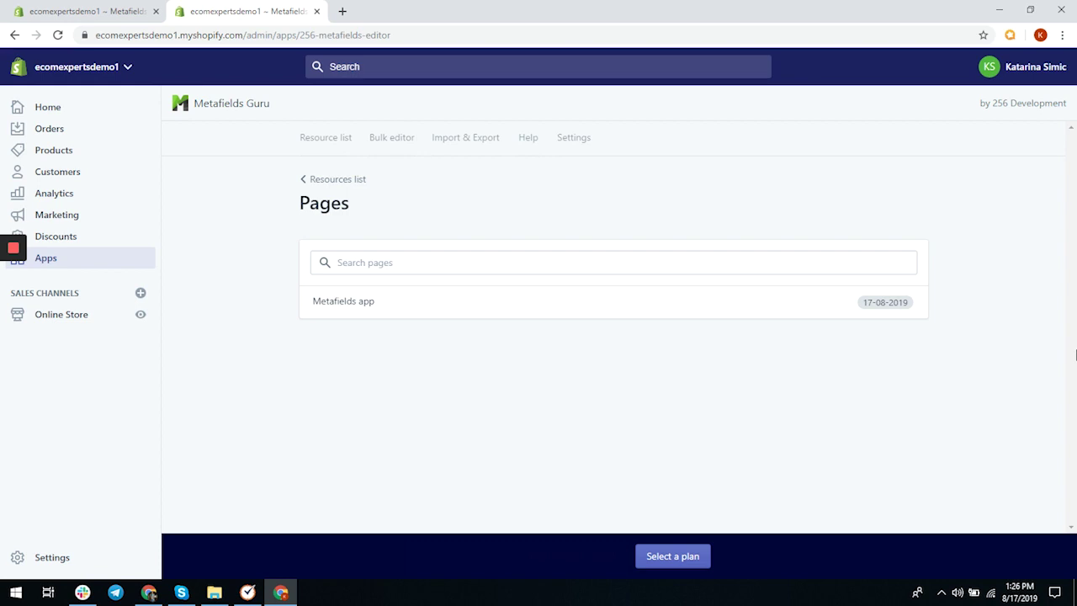
# Step: Show the 'Metafields app' page's metafields: text, text-2 and Wash ('Wash cold', namespace Instructions)
pyautogui.click(864, 307)
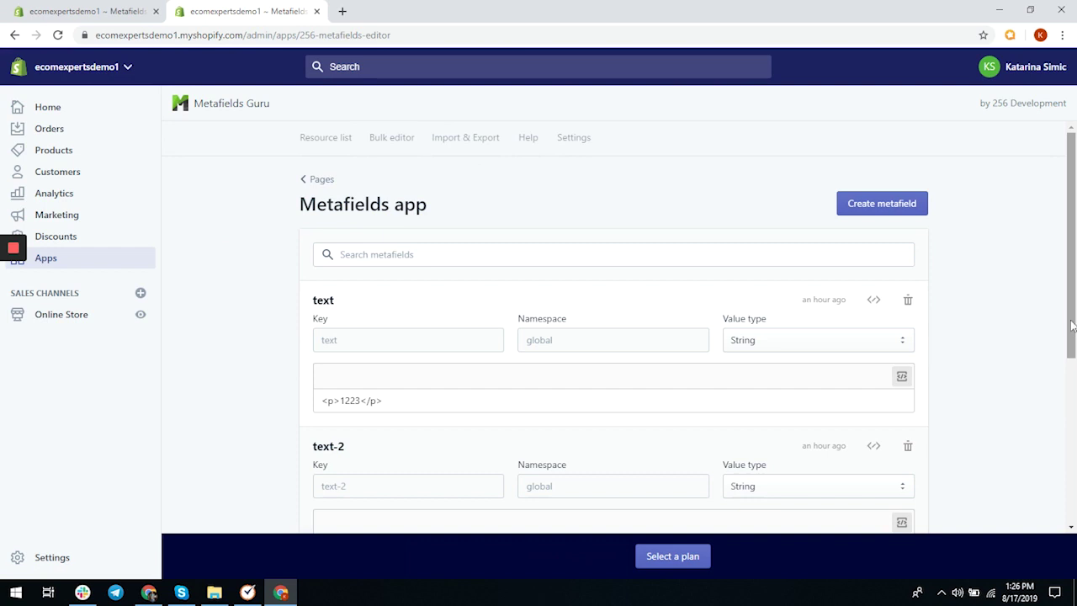
pyautogui.scroll(-4, 1067, 335)
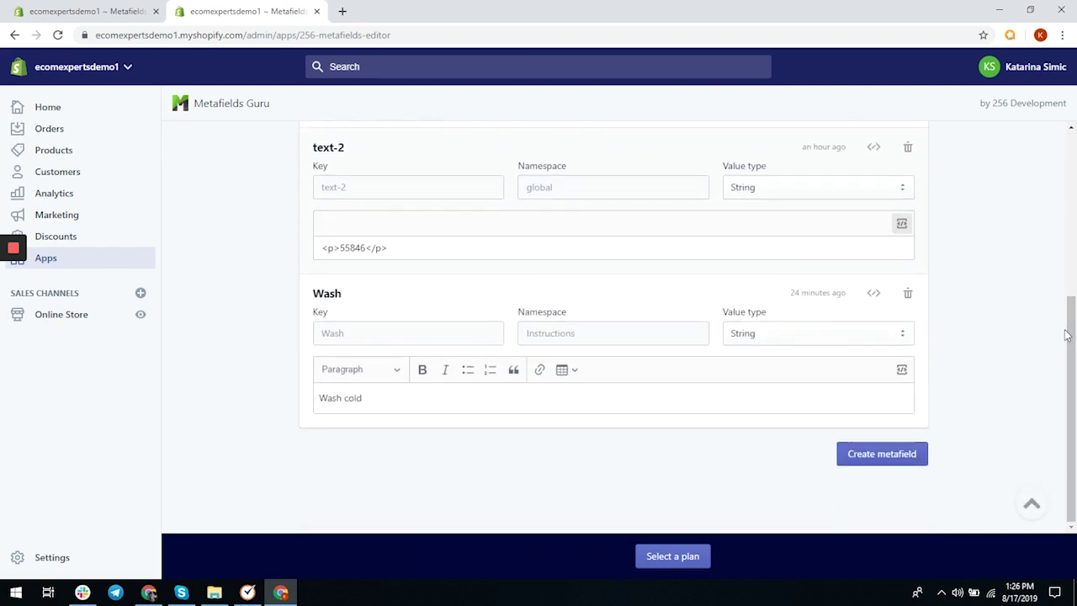
pyautogui.scroll(1, 1074, 382)
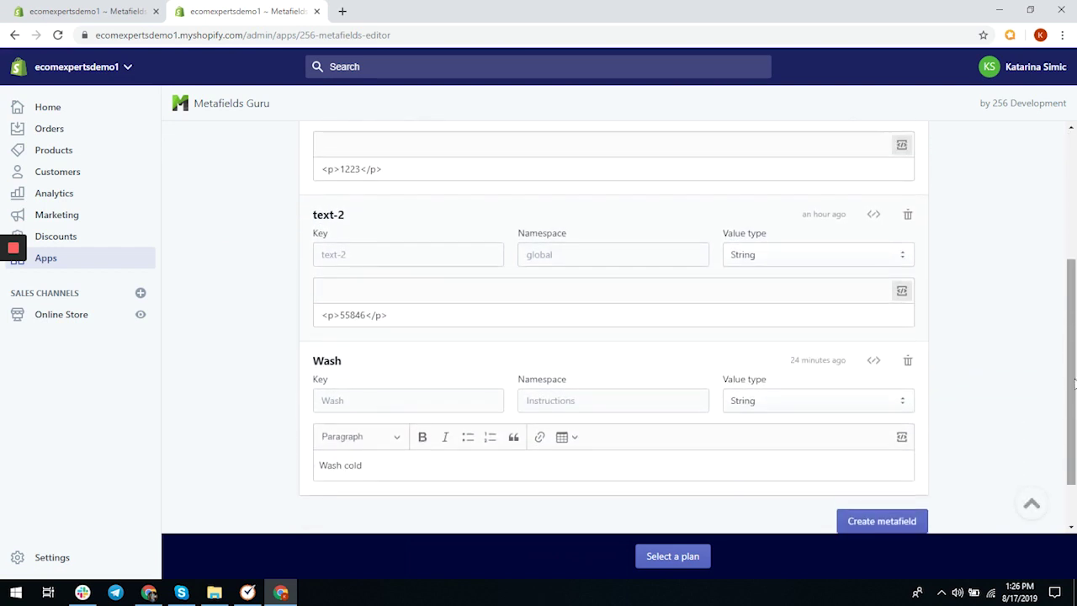
pyautogui.scroll(-1, 1075, 383)
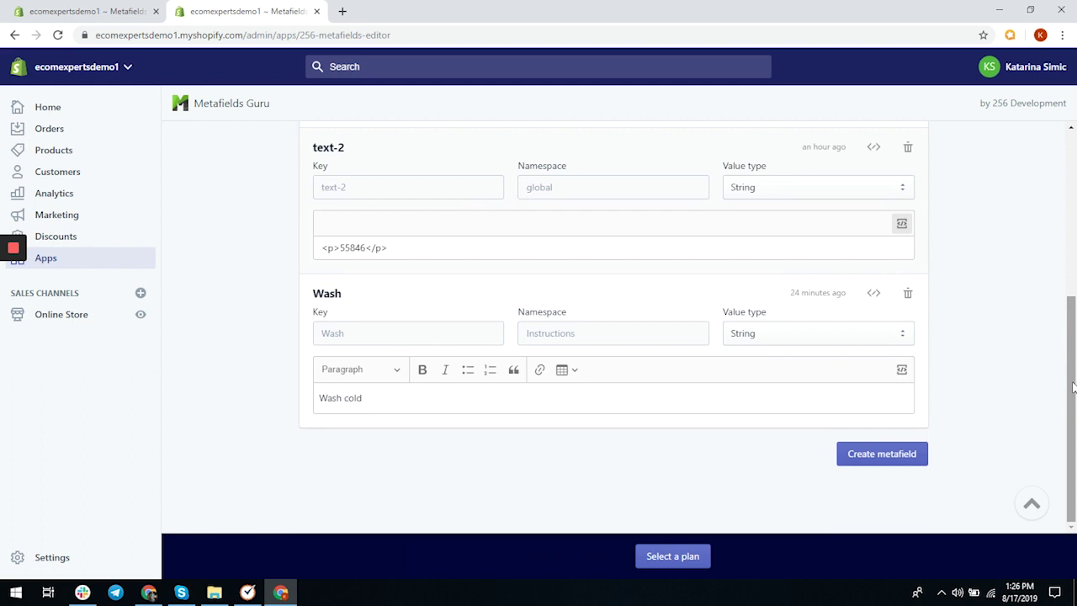
# Step: Add a new metafield keyed 'Ingredients' in the global namespace, with value type String
pyautogui.click(869, 461)
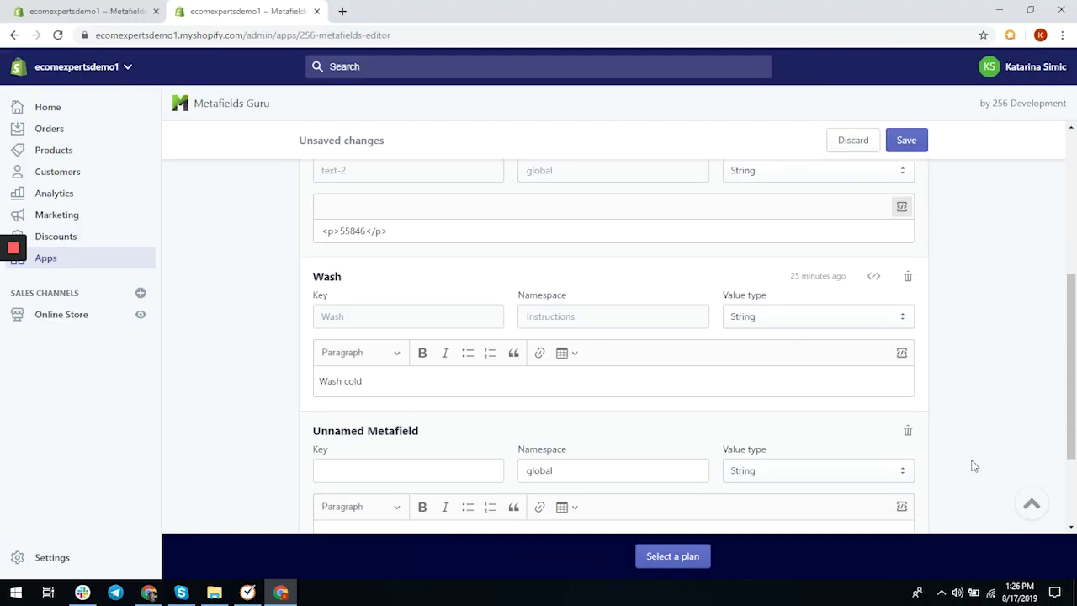
pyautogui.scroll(-2, 974, 465)
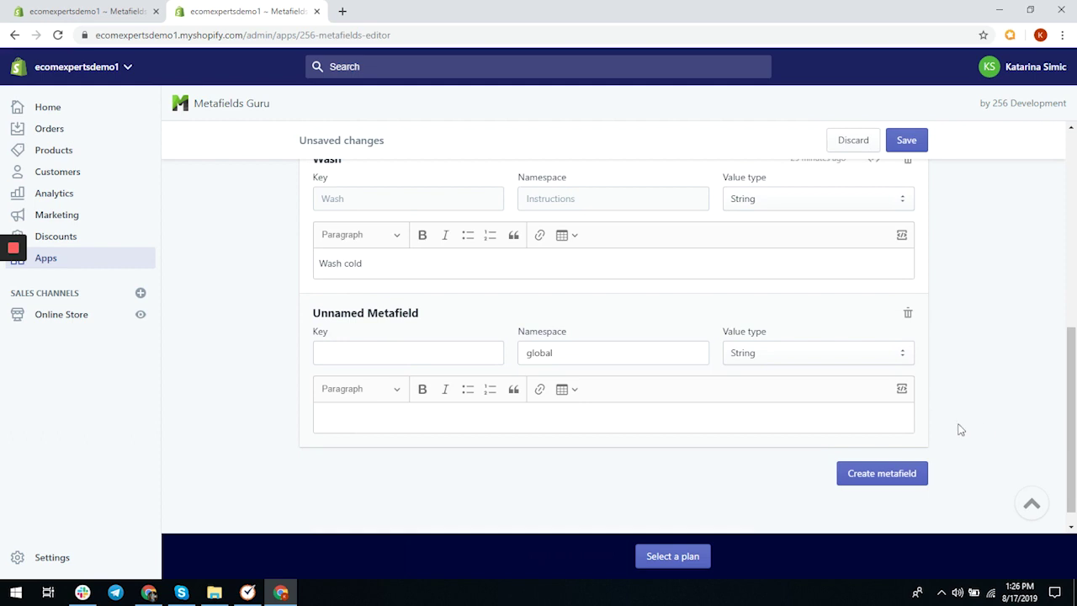
pyautogui.click(449, 353)
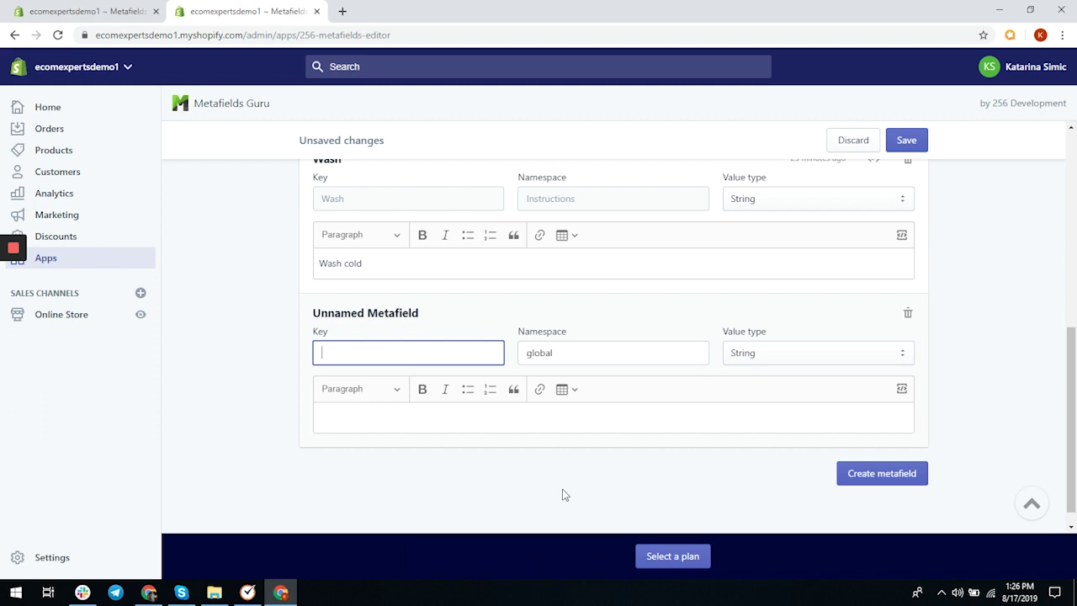
pyautogui.write('Ing')
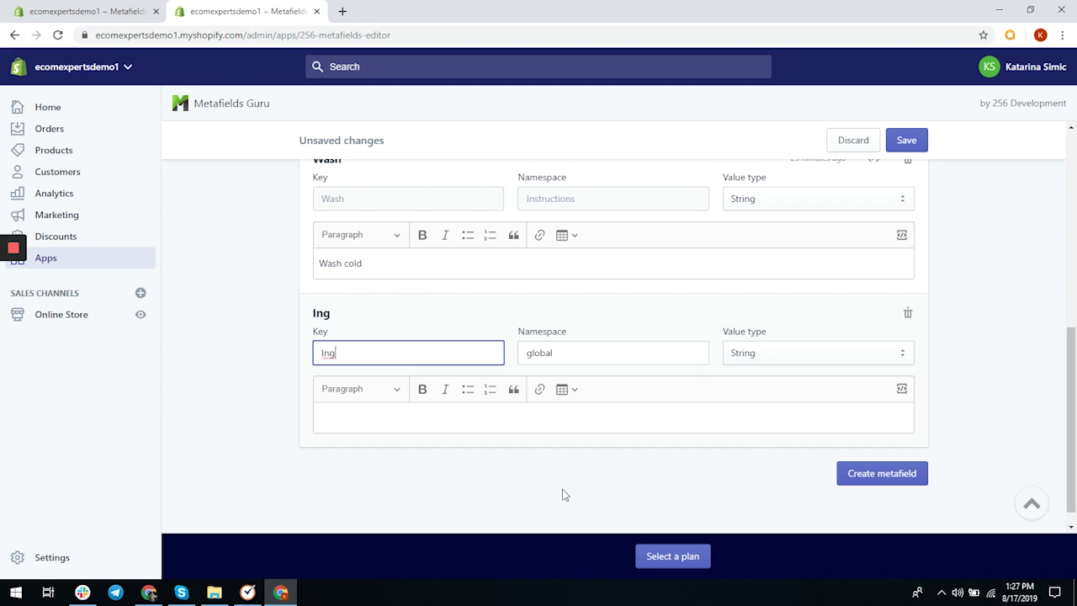
pyautogui.write('redients')
pyautogui.press('Tab')
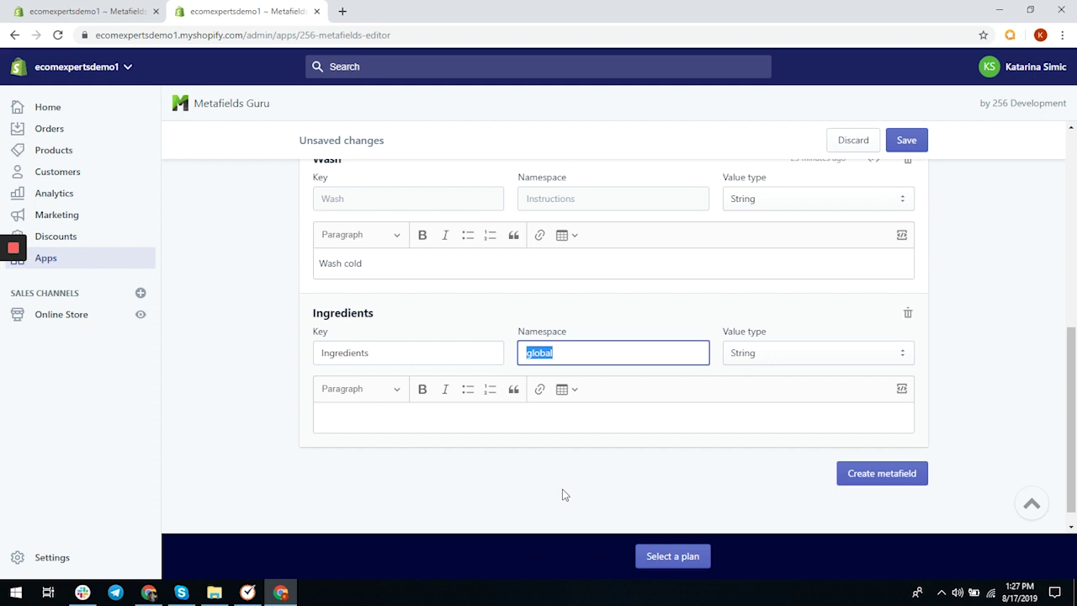
pyautogui.click(810, 360)
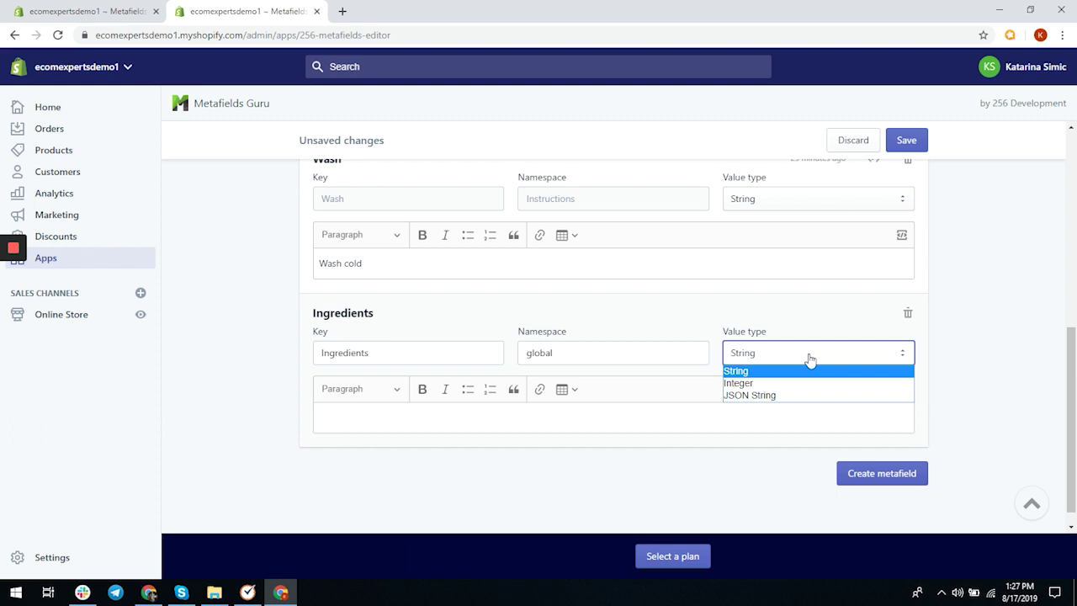
# Step: Enter 'apple, sugar and aqua' as the Ingredients metafield's String value and save it
pyautogui.click(695, 409)
pyautogui.write('apple, sugar and aqua')
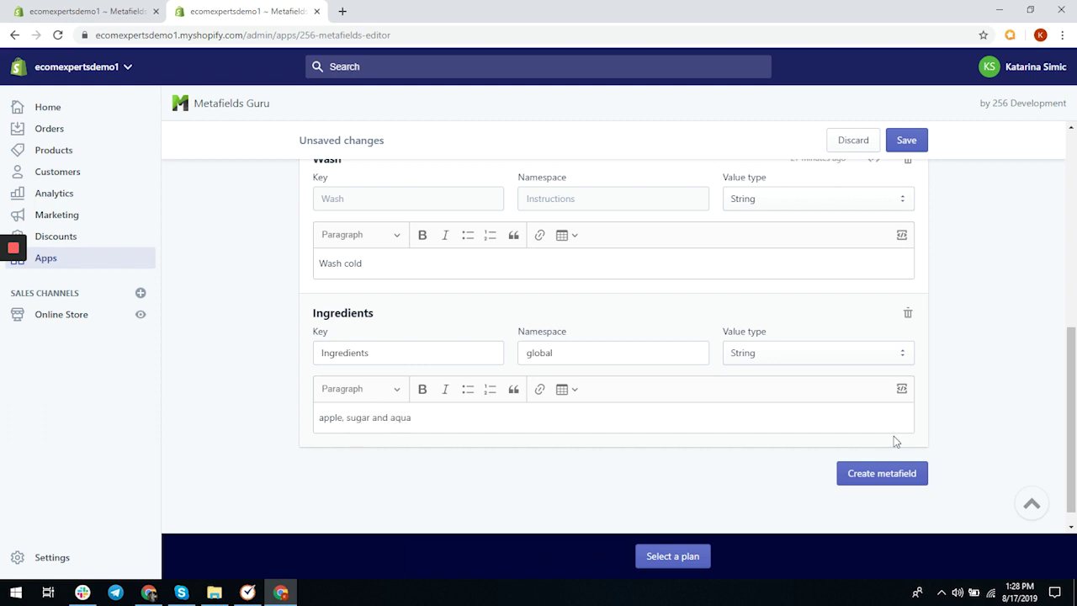
pyautogui.click(905, 140)
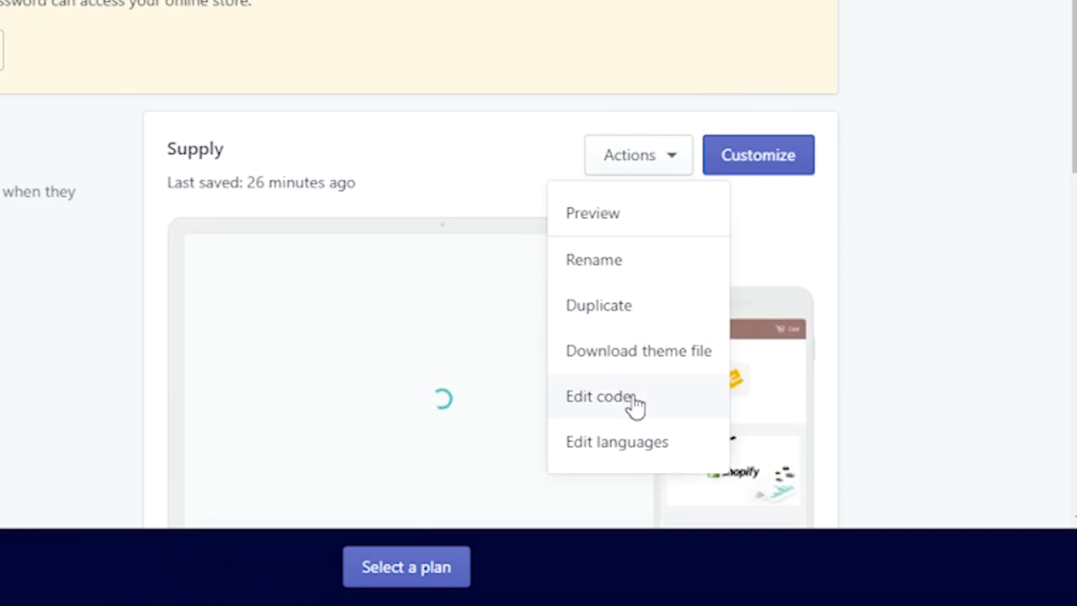
# Step: Paste {{ page.metafields.global.Ingredients }} as line 12 of page.liquid, save it, and go to Apps
pyautogui.click(635, 406)
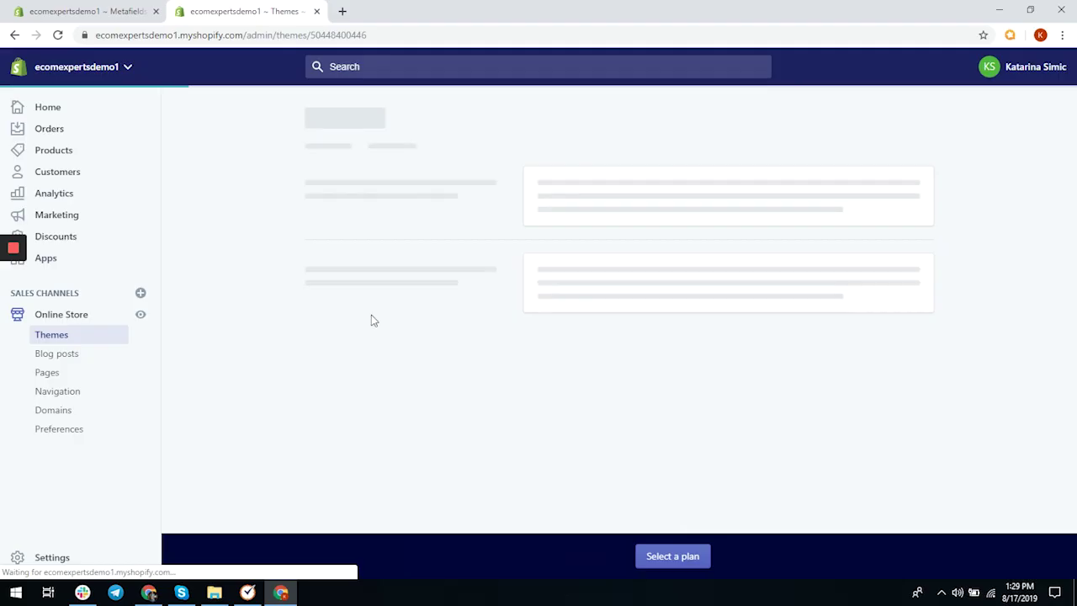
pyautogui.click(673, 284)
pyautogui.press('Return')
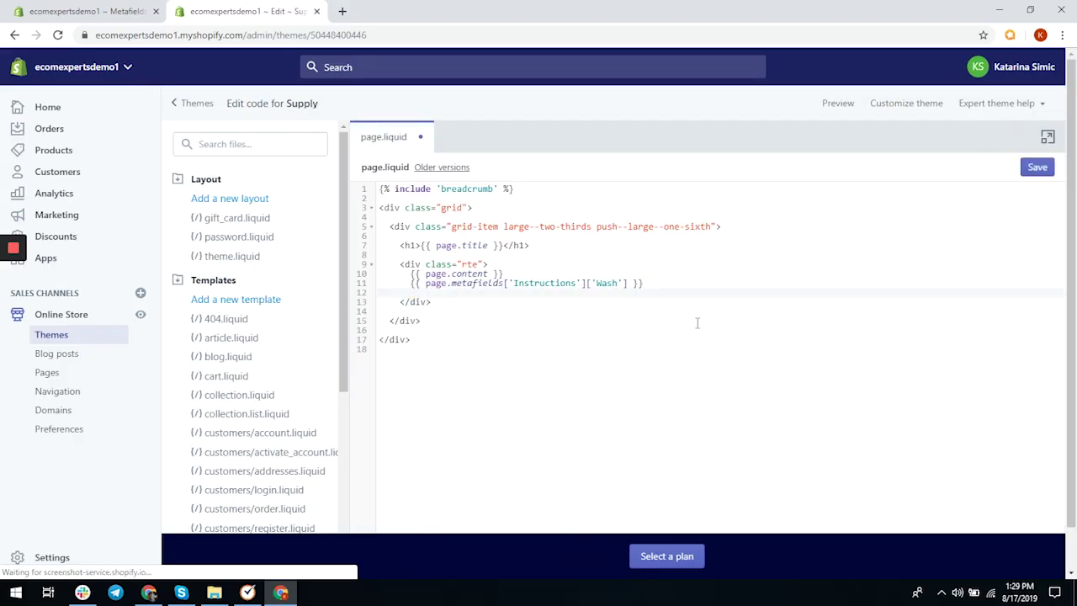
pyautogui.write('{{ page.metafields.global.Ingredients }}')
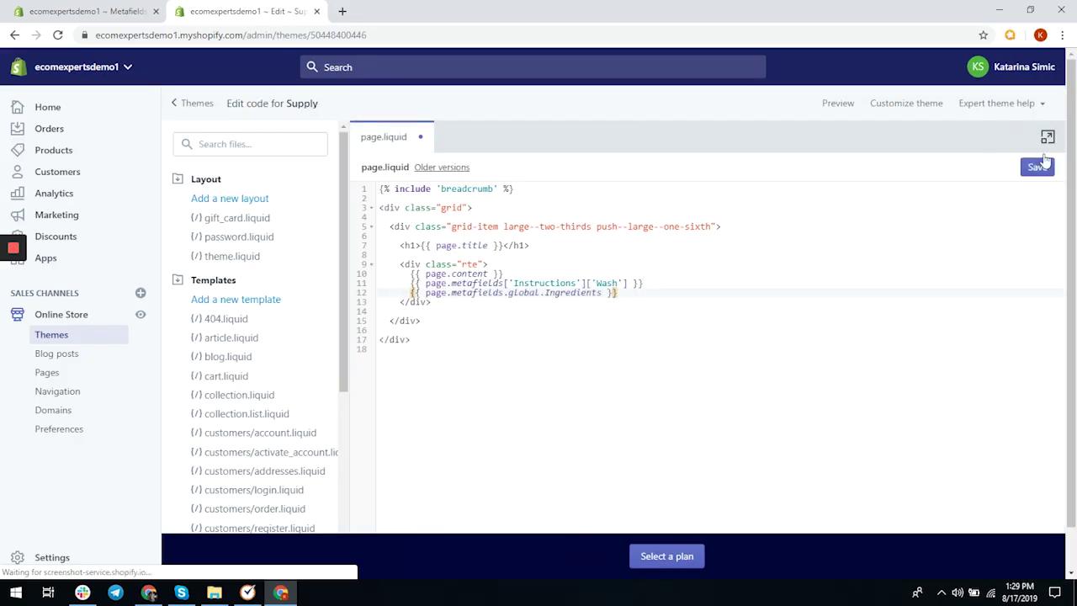
pyautogui.click(1042, 165)
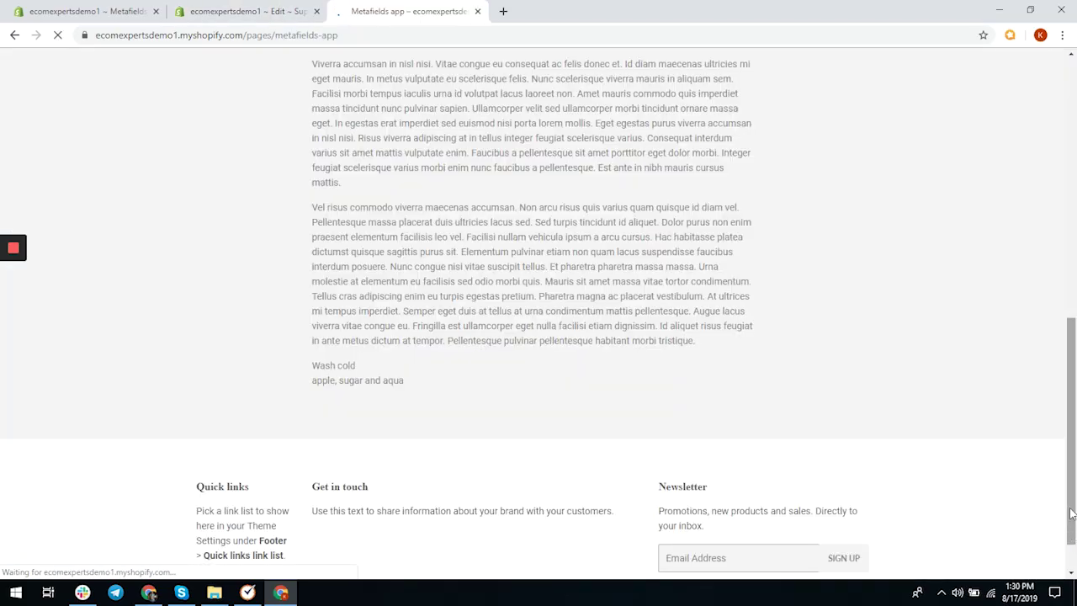
pyautogui.hotkey('ctrl', 'shift', 'Tab')
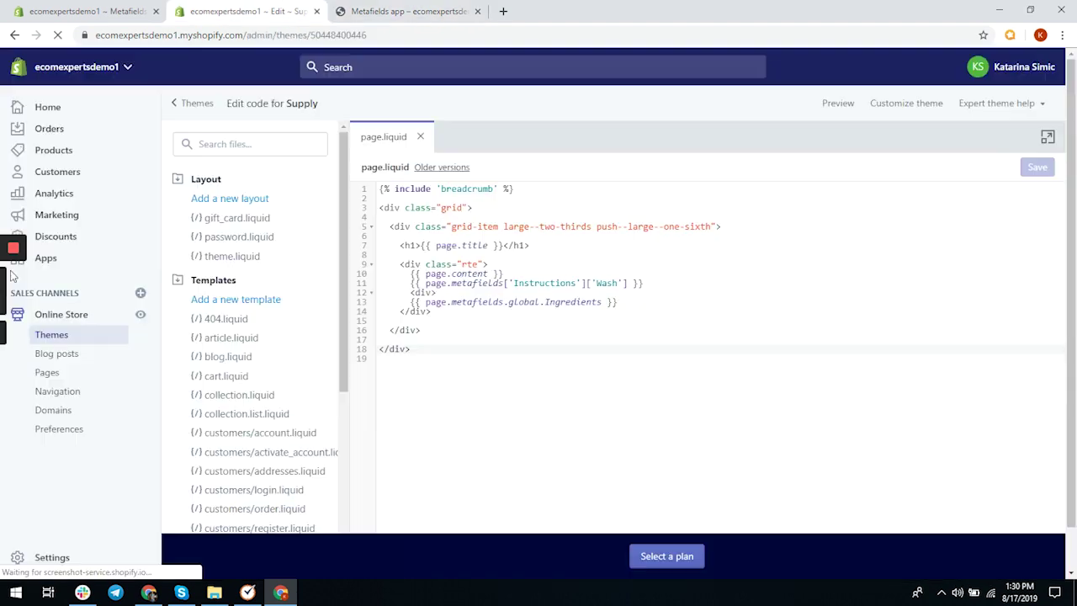
pyautogui.click(53, 267)
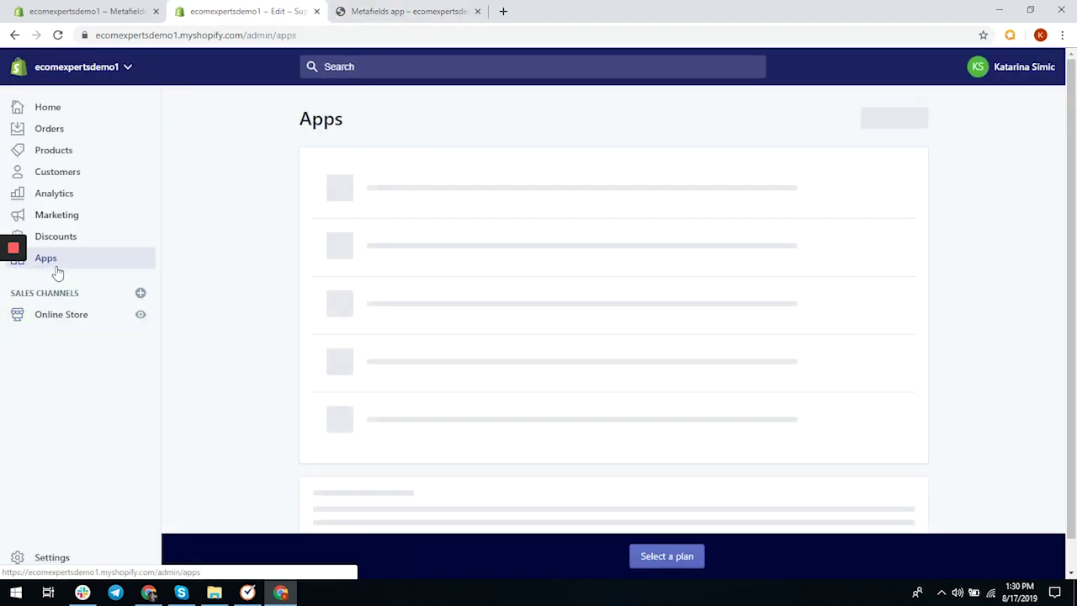
# Step: Browse Metafields Guru's Bulk editor, Import & Export and Help sections, then return to the Resource list
pyautogui.click(380, 181)
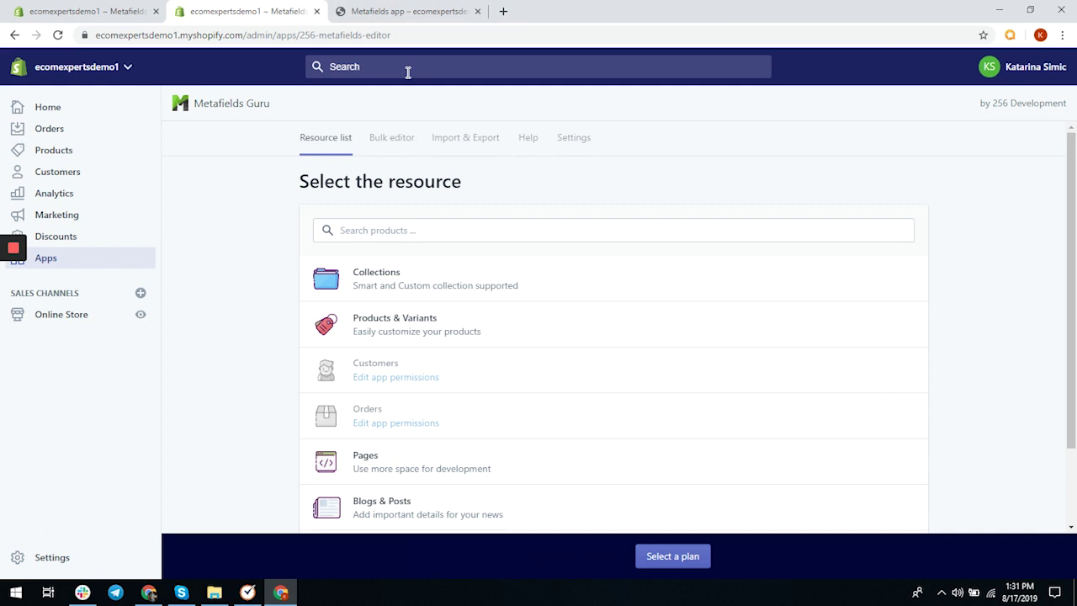
pyautogui.click(375, 143)
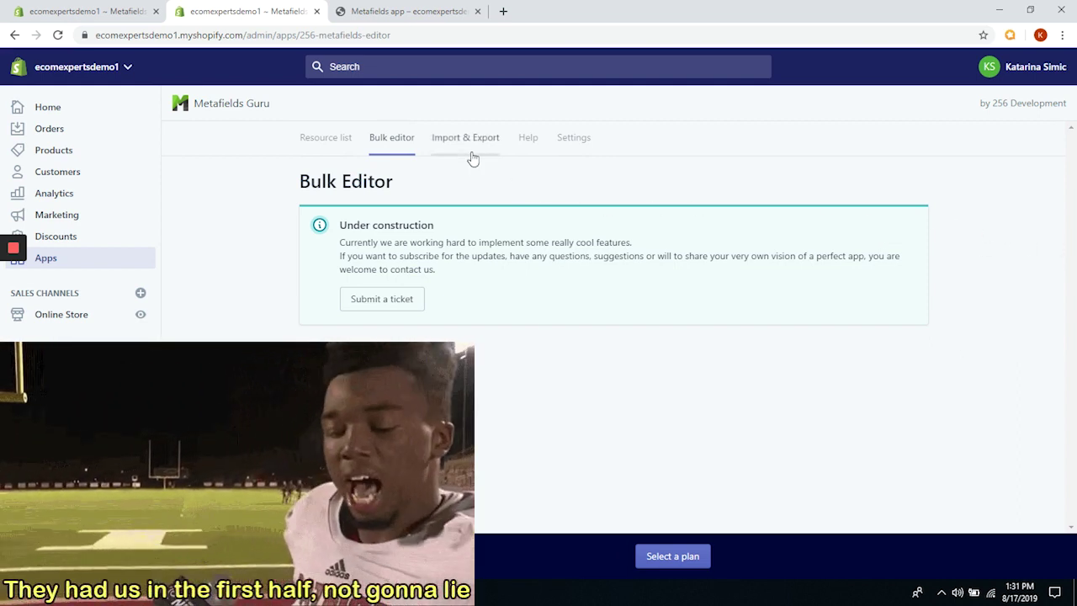
pyautogui.click(469, 152)
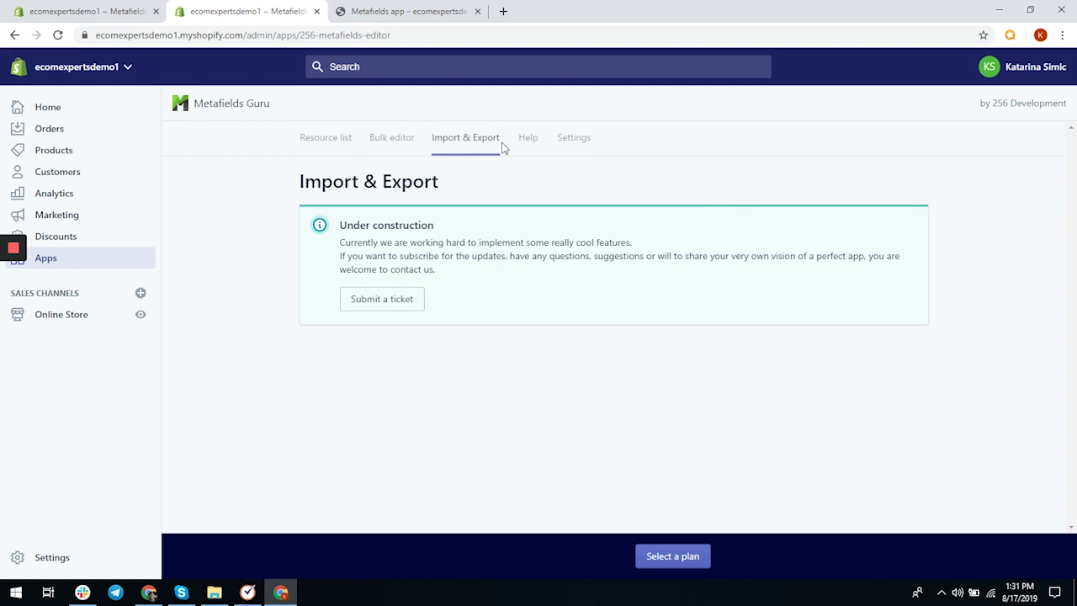
pyautogui.click(519, 149)
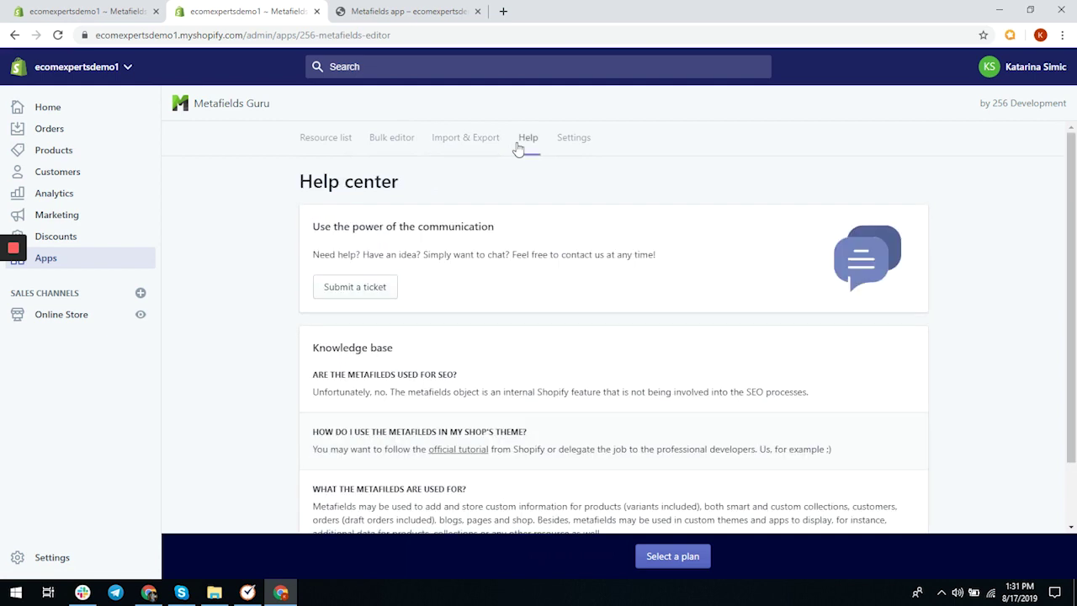
pyautogui.moveTo(1073, 168); pyautogui.dragTo(1073, 227)
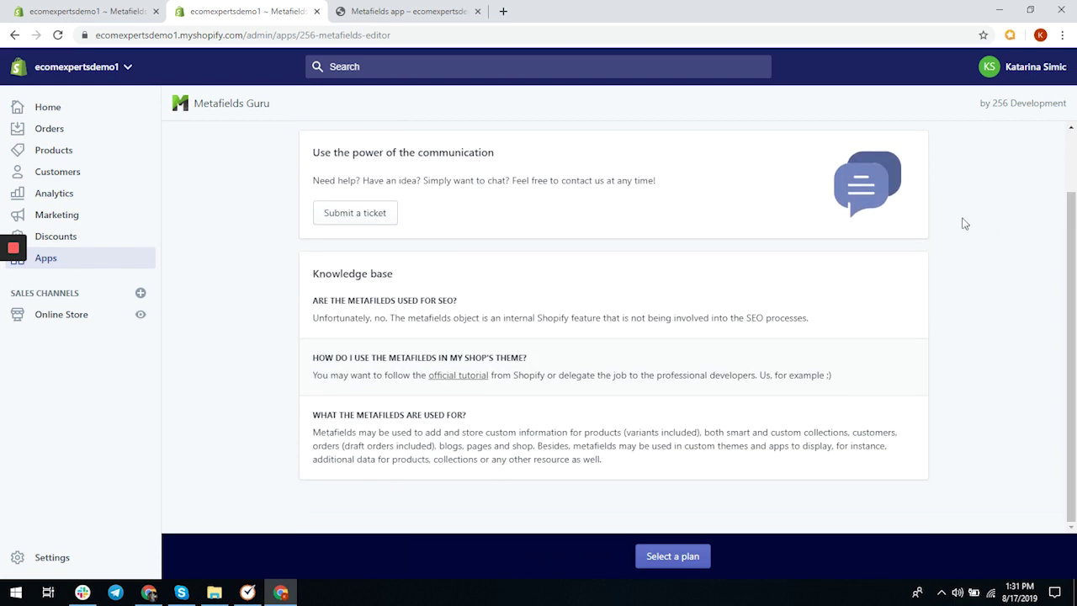
pyautogui.scroll(1, 960, 223)
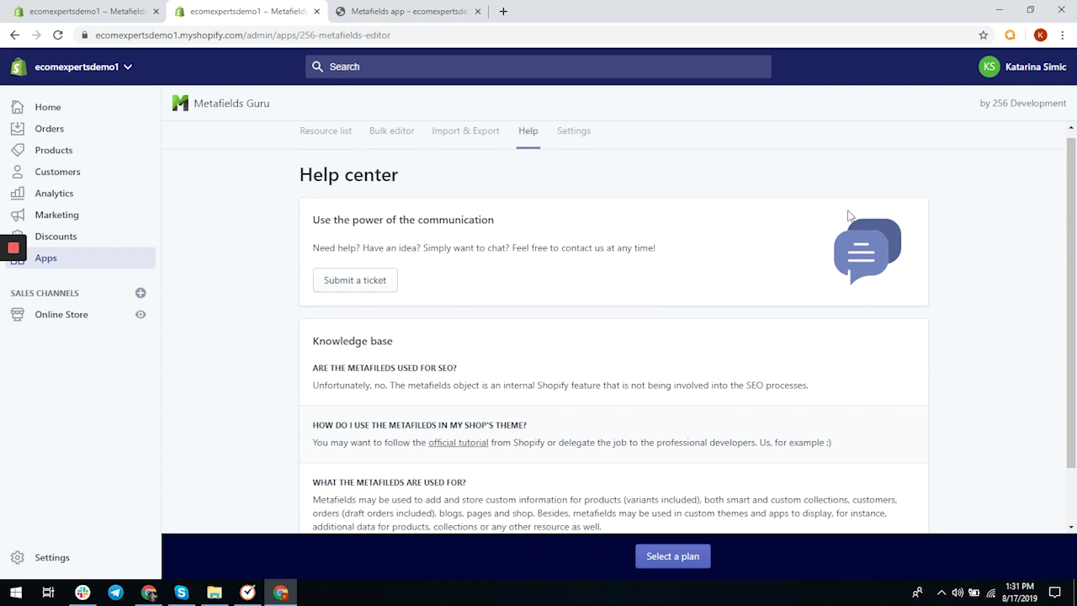
pyautogui.scroll(-1, 844, 217)
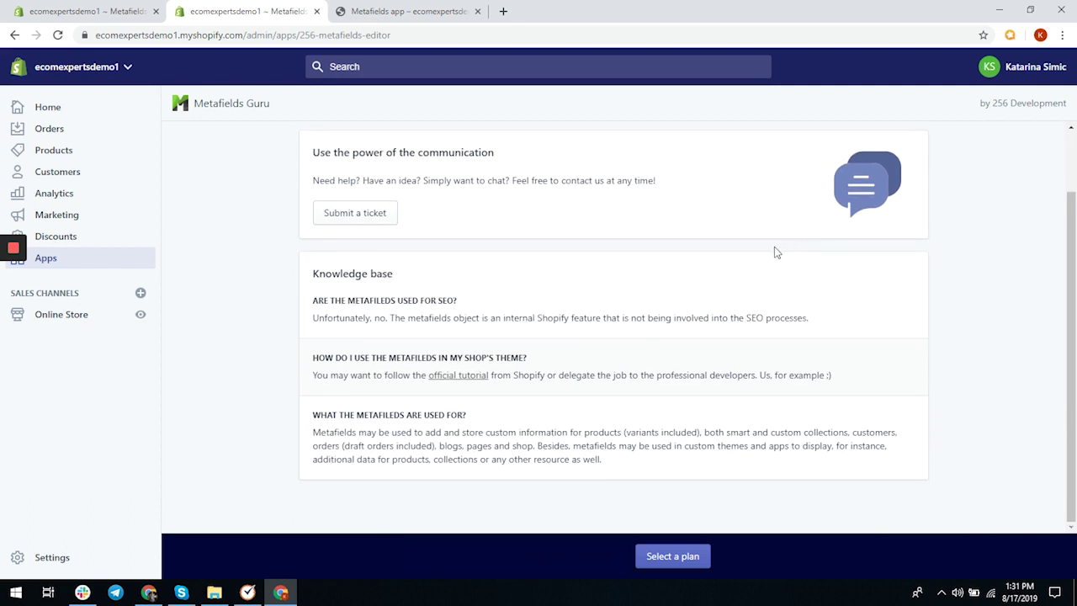
pyautogui.scroll(1, 774, 249)
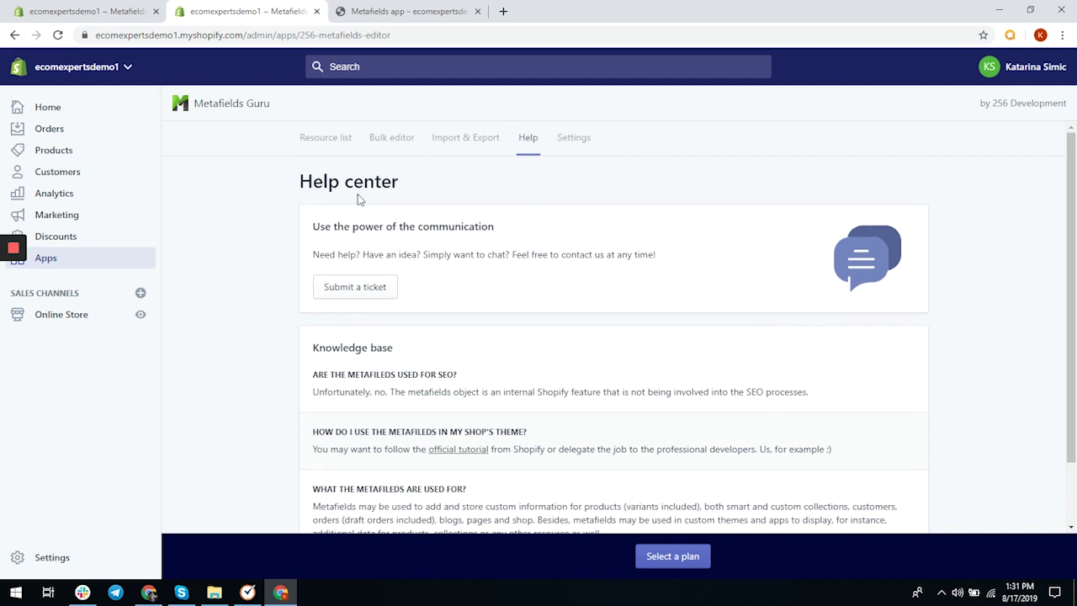
pyautogui.click(303, 151)
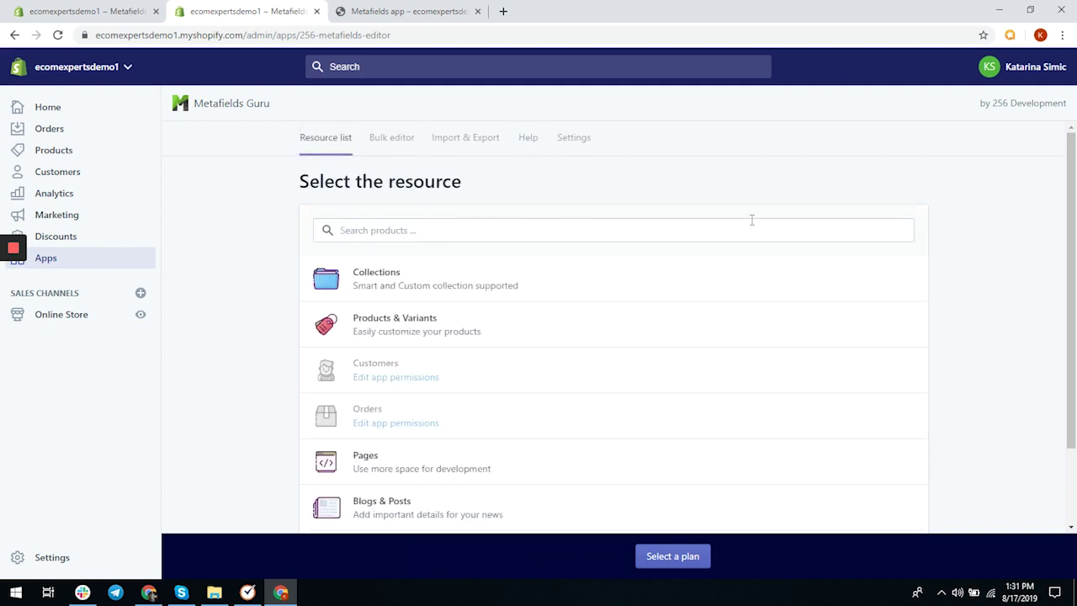
pyautogui.scroll(-2, 842, 236)
pyautogui.scroll(2, 1075, 290)
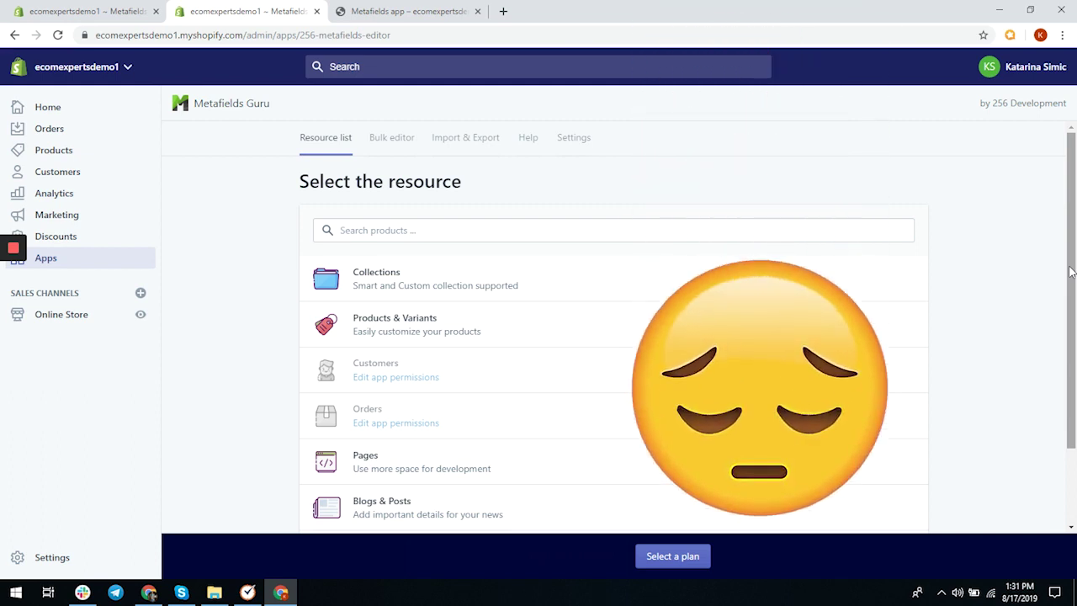
pyautogui.scroll(-2, 1071, 271)
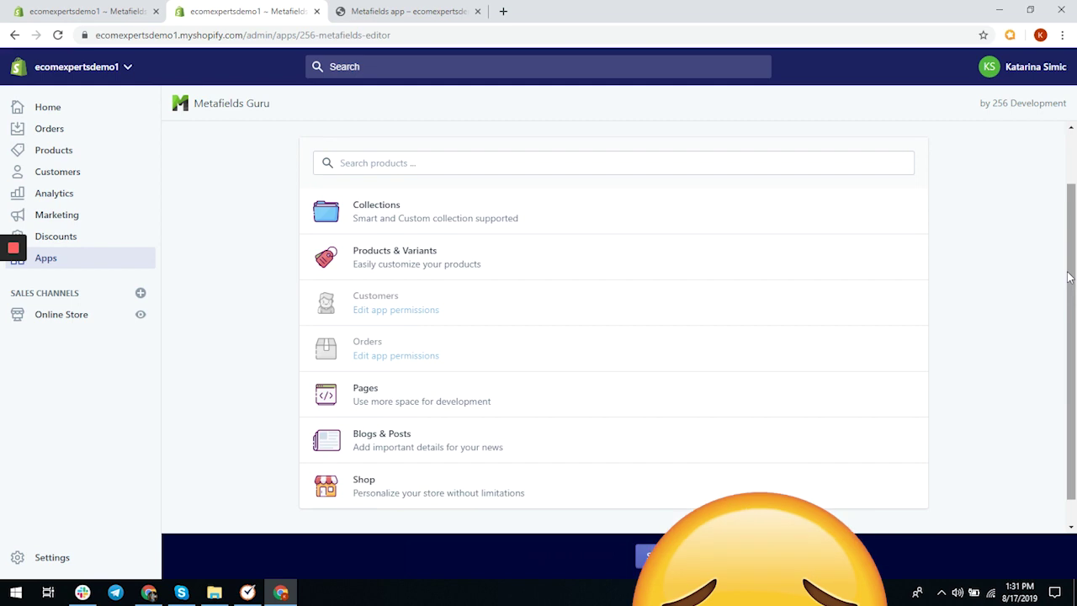